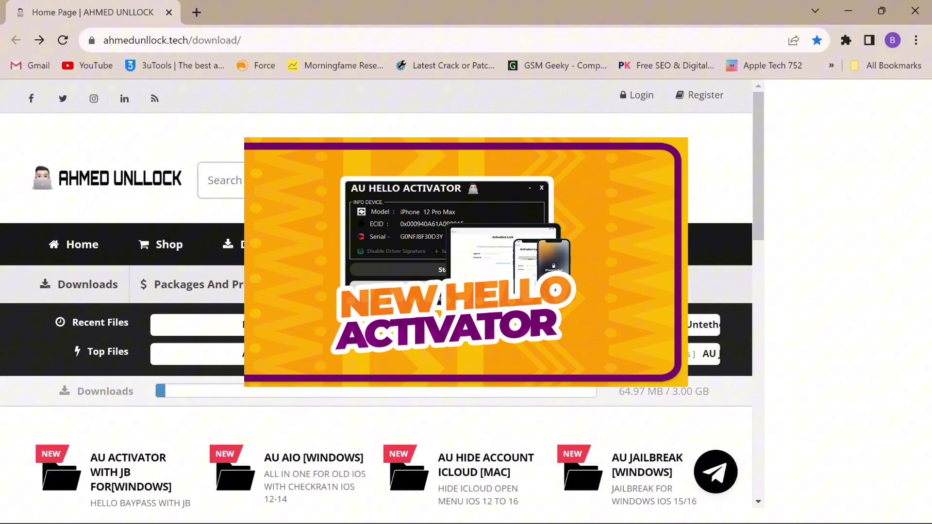
# - Dismiss the promo overlay so the download folders grid is visible
pyautogui.click(325, 40)
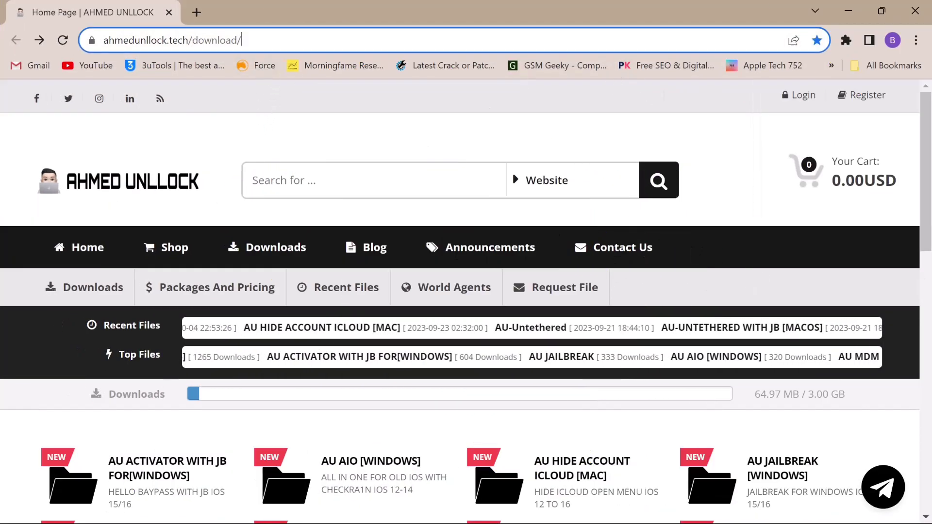
pyautogui.scroll(-3, 427, 332)
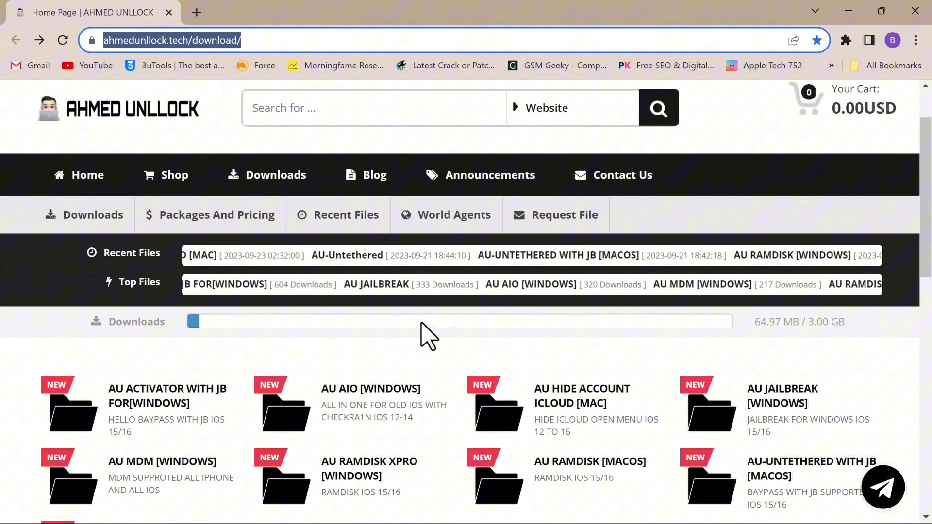
pyautogui.scroll(-1, 521, 361)
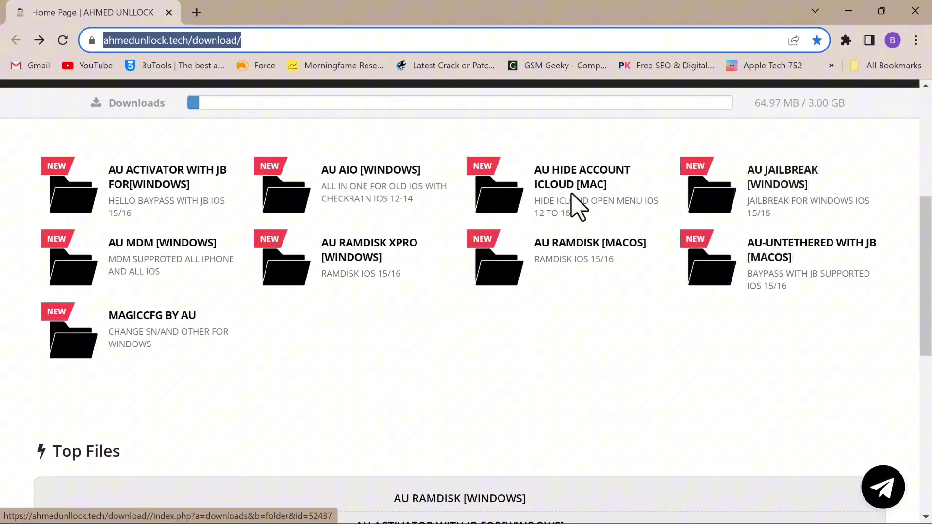
# - Request the AU ACTIVATOR WITH JB FOR[WINDOWS] zip download from its file page
pyautogui.click(154, 176)
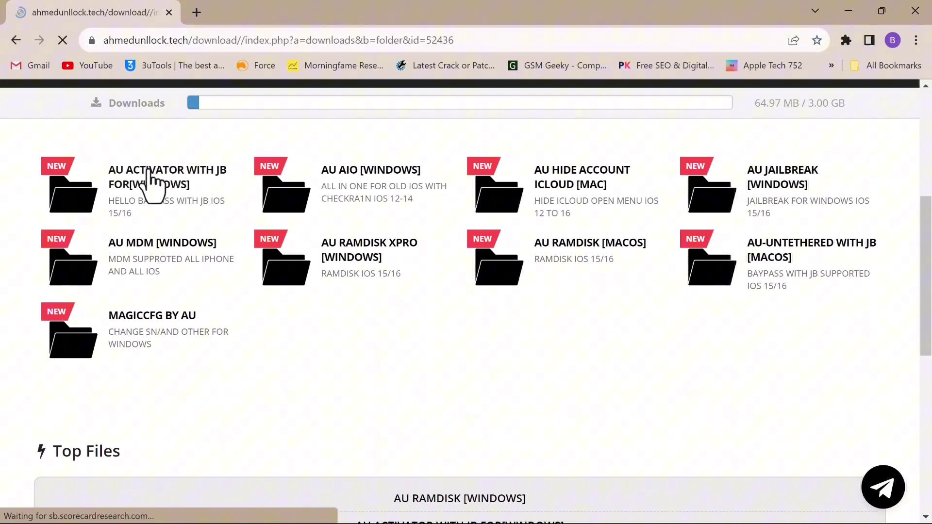
pyautogui.scroll(-4, 437, 338)
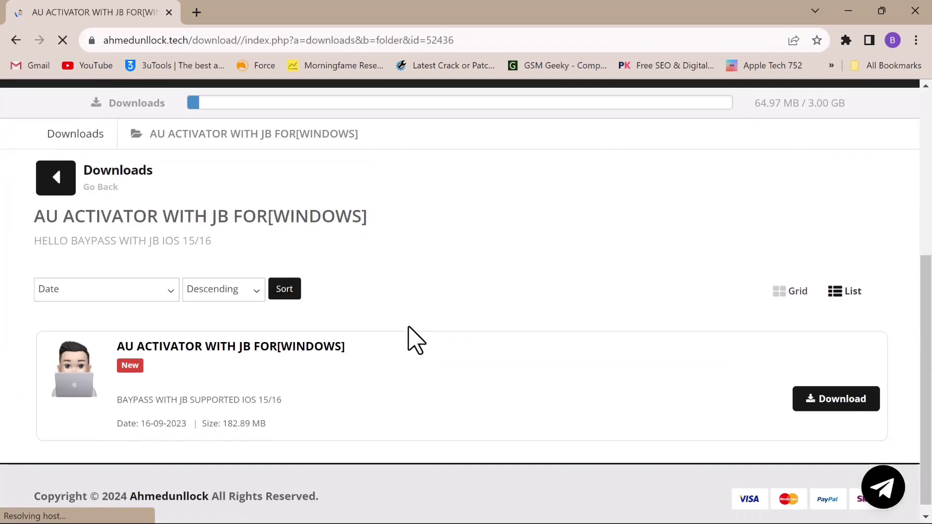
pyautogui.click(832, 389)
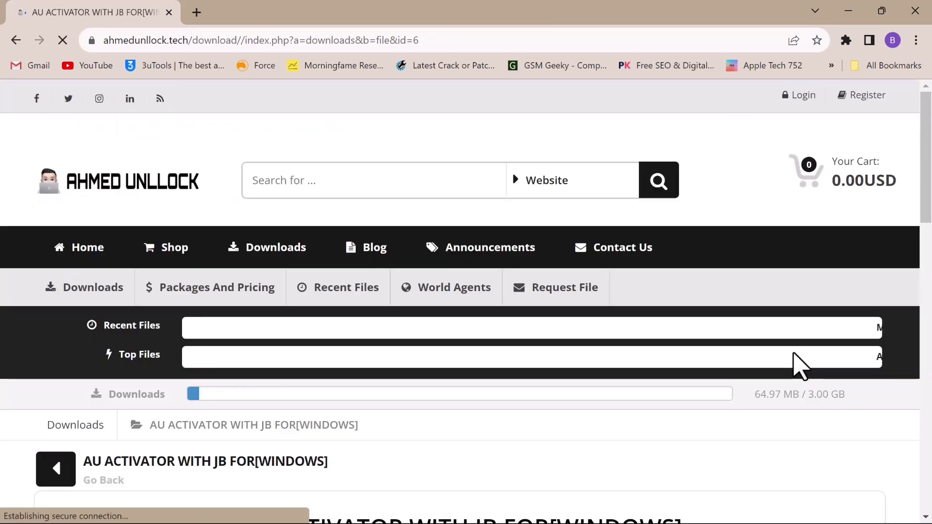
pyautogui.scroll(-4, 659, 349)
pyautogui.scroll(-3, 579, 358)
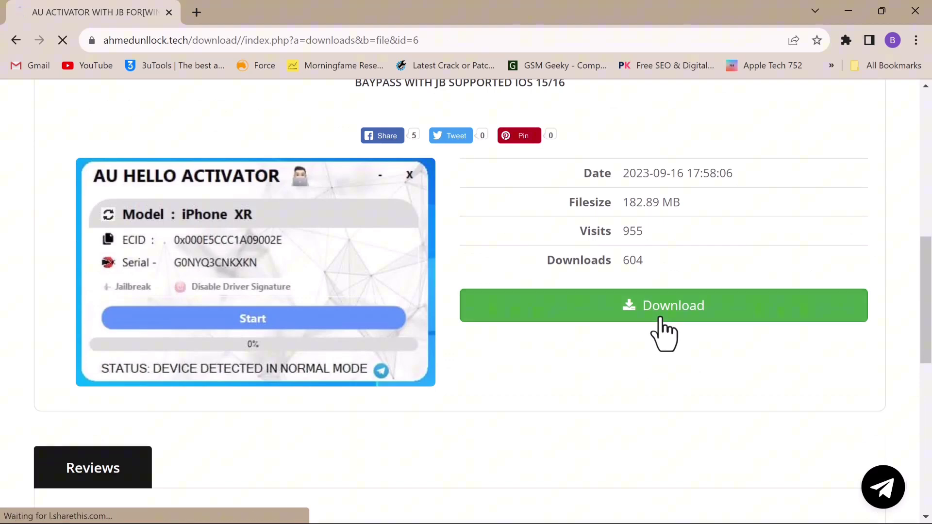
pyautogui.click(665, 334)
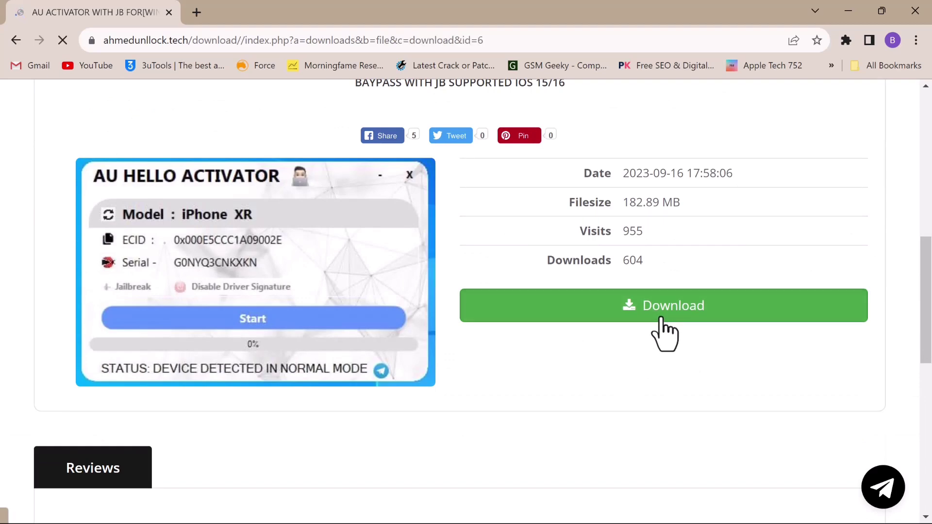
pyautogui.scroll(-4, 666, 329)
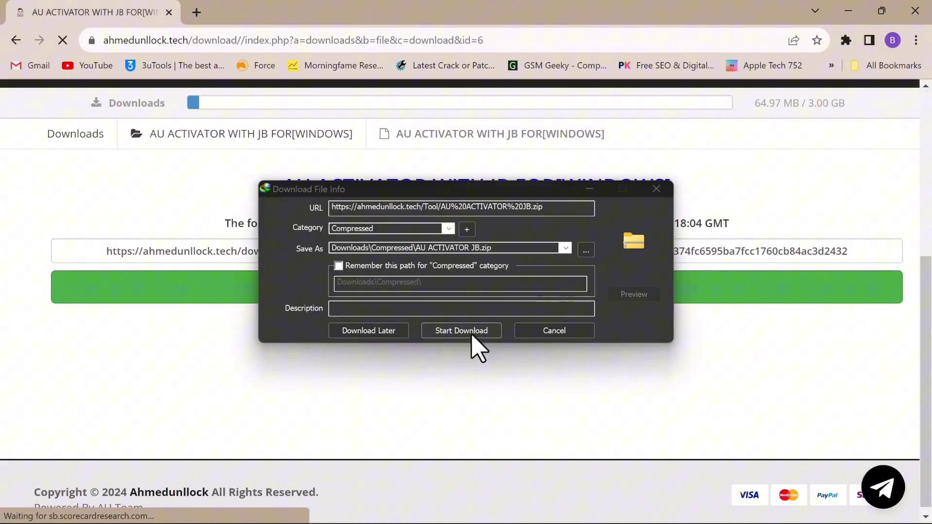
# - Start the AU ACTIVATOR JB.zip download in IDM and hide its progress window
pyautogui.click(473, 337)
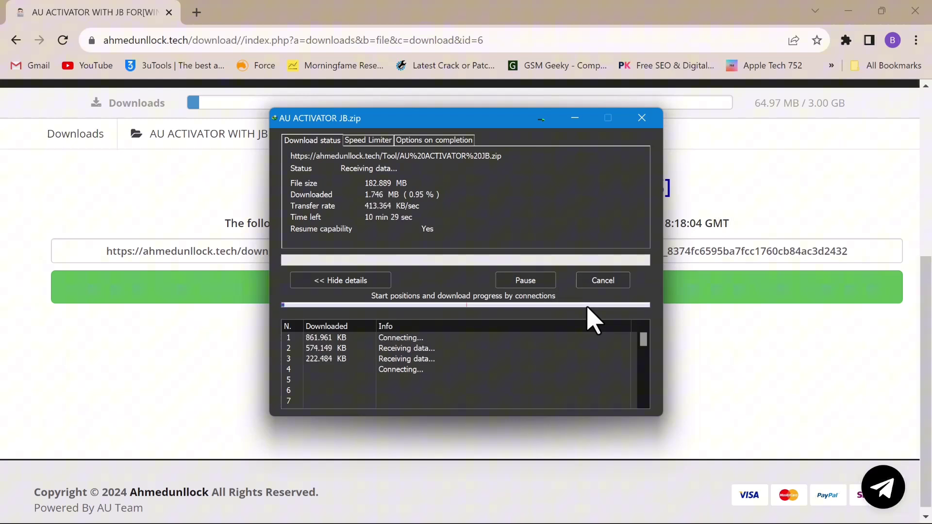
pyautogui.click(574, 120)
# - Search Google for winra1n and open the iKey One-click Jailbreak BYPASS Tool result
pyautogui.click(197, 19)
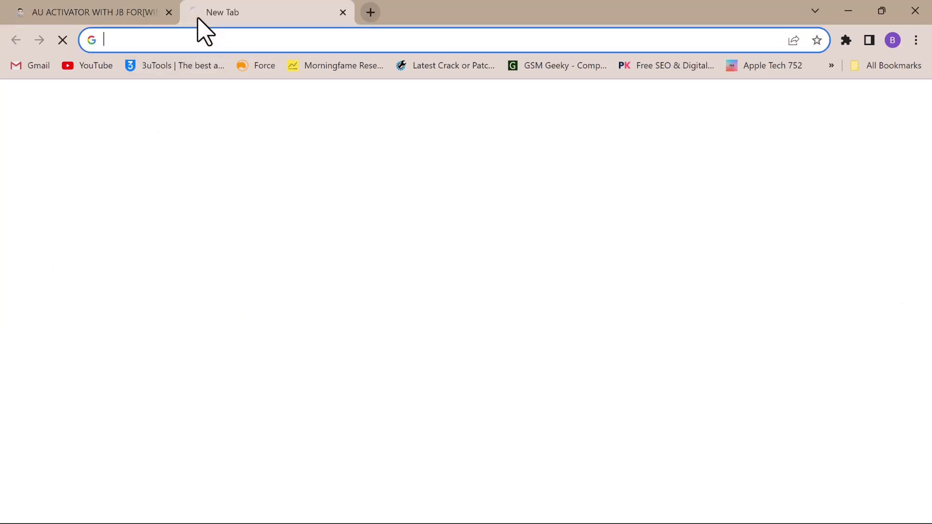
pyautogui.click(208, 42)
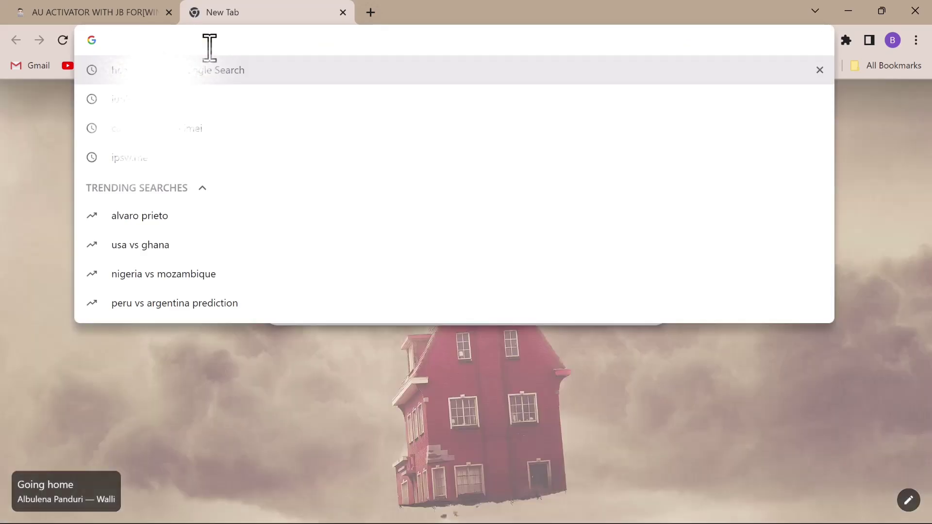
pyautogui.write('winra1n')
pyautogui.press('Return')
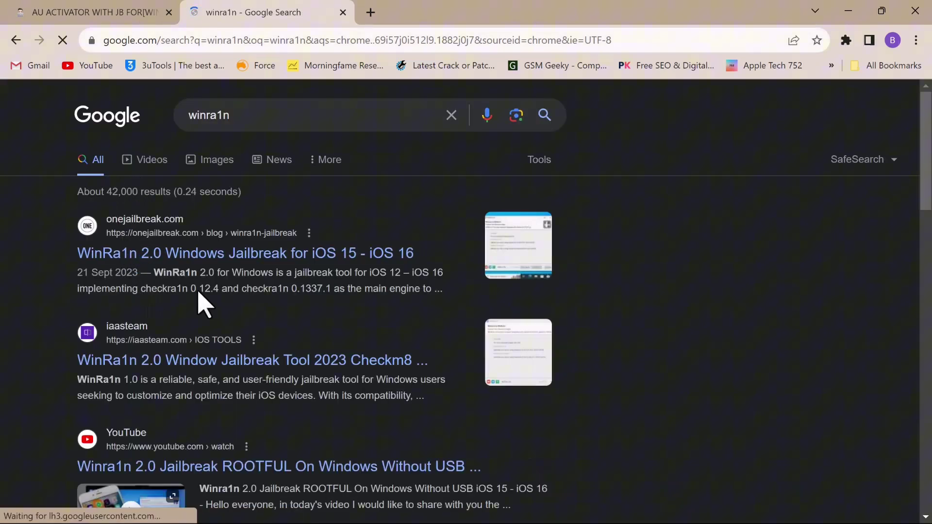
pyautogui.scroll(-2, 339, 306)
pyautogui.scroll(-2, 226, 306)
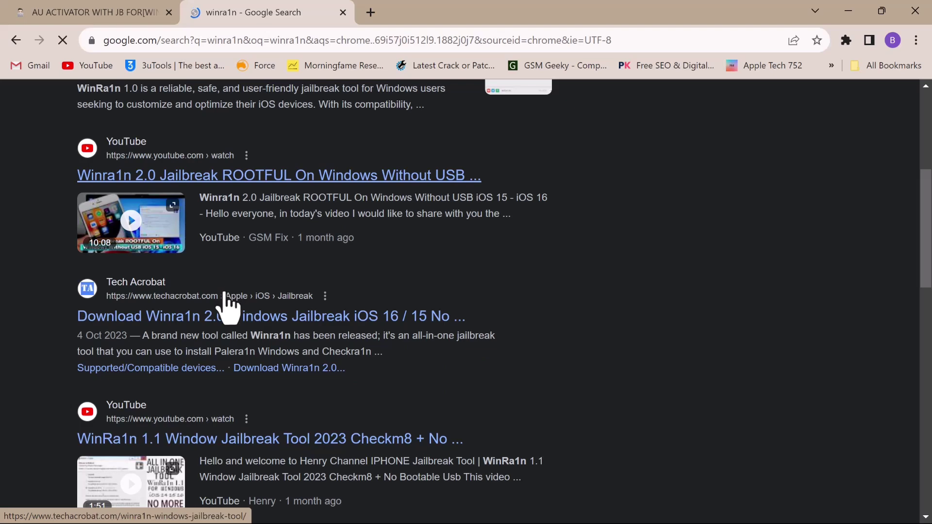
pyautogui.scroll(-2, 225, 306)
pyautogui.scroll(-2, 224, 309)
pyautogui.scroll(-1, 225, 311)
pyautogui.scroll(-1, 226, 314)
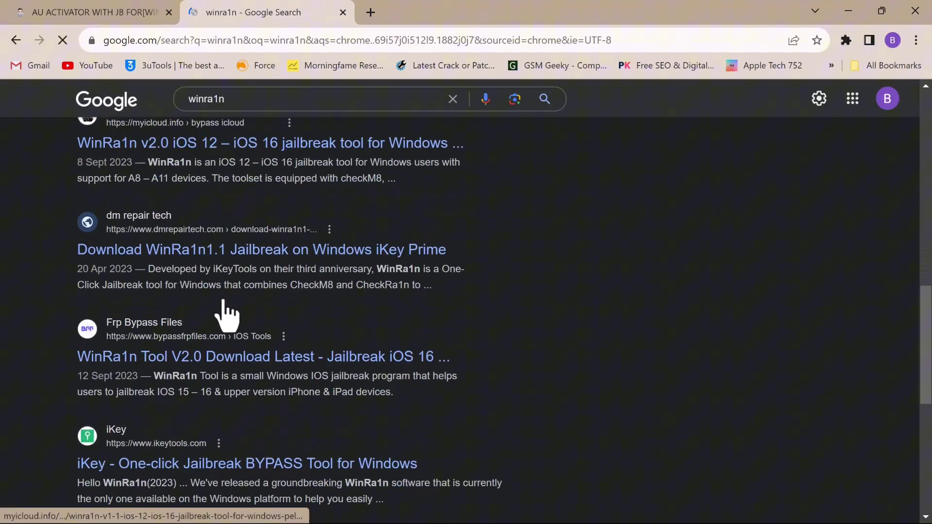
pyautogui.scroll(-1, 227, 320)
pyautogui.scroll(-1, 211, 336)
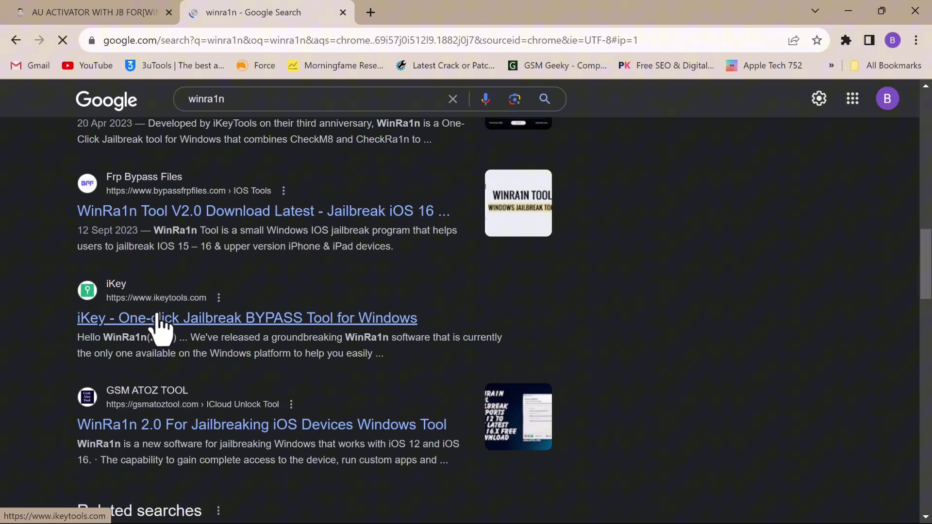
pyautogui.click(210, 321)
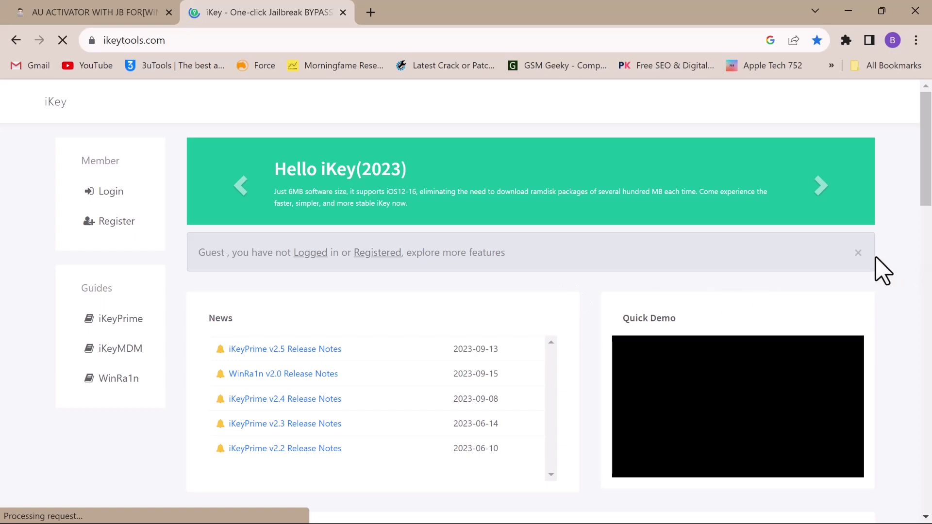
pyautogui.scroll(-2, 877, 258)
pyautogui.scroll(-3, 850, 277)
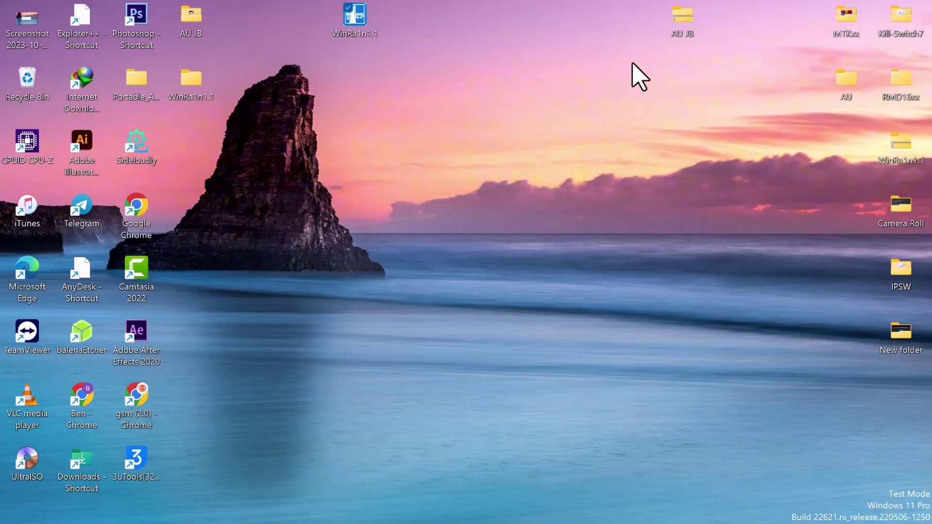
# - Move the AU JB folder left along the top of the desktop
pyautogui.moveTo(672, 21)
pyautogui.mouseDown()
pyautogui.moveTo(656, 33)
pyautogui.moveTo(437, 33)
pyautogui.mouseUp()
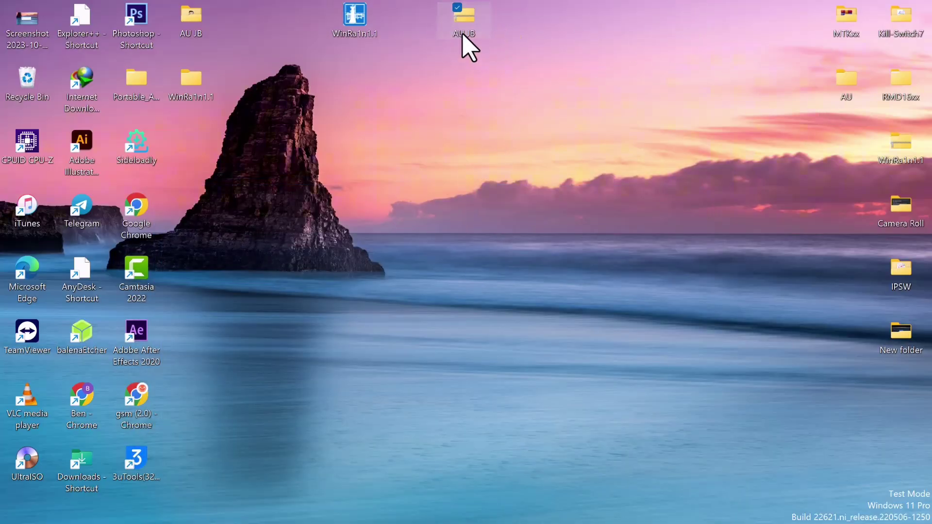
pyautogui.rightClick(463, 35)
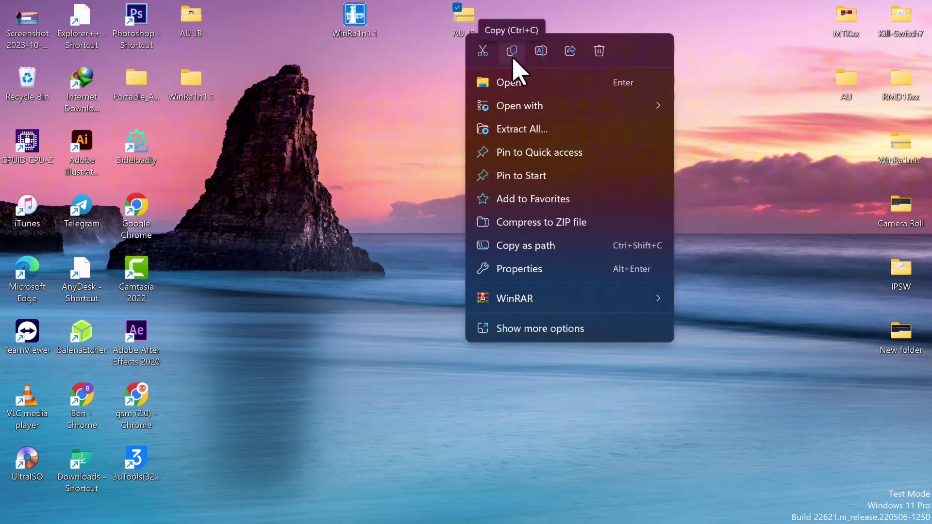
pyautogui.click(689, 9)
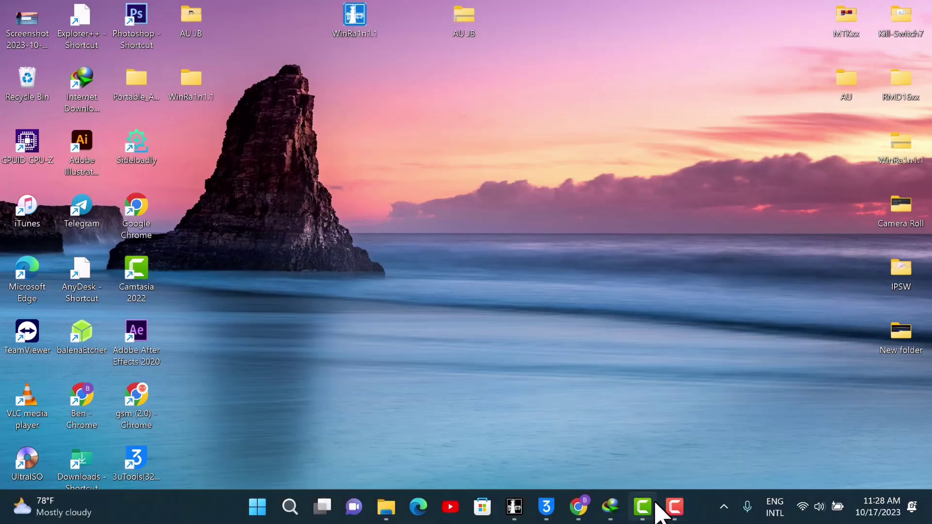
# - Drop the finished AU ACTIVATOR JB zip onto the desktop, file AU JB into AU, and close the notice
pyautogui.click(611, 507)
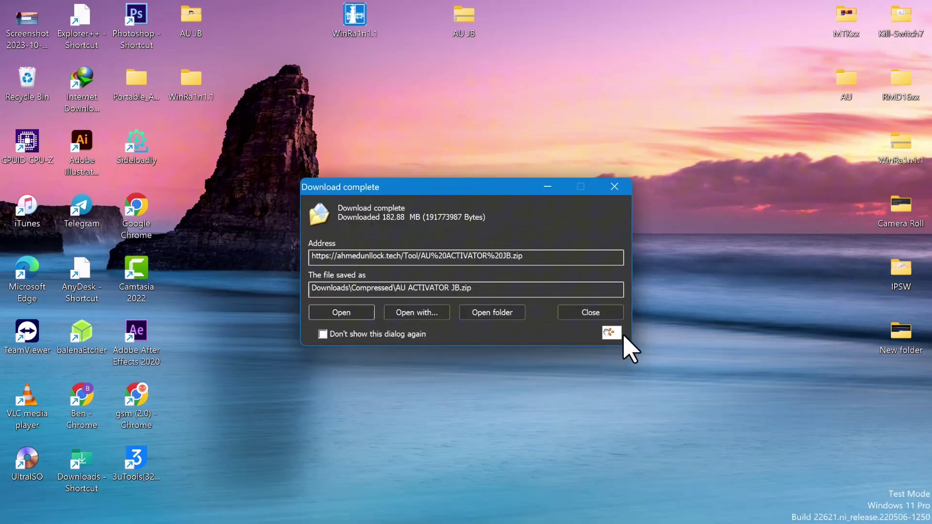
pyautogui.moveTo(613, 351)
pyautogui.mouseDown()
pyautogui.moveTo(650, 191)
pyautogui.moveTo(582, 113)
pyautogui.mouseUp()
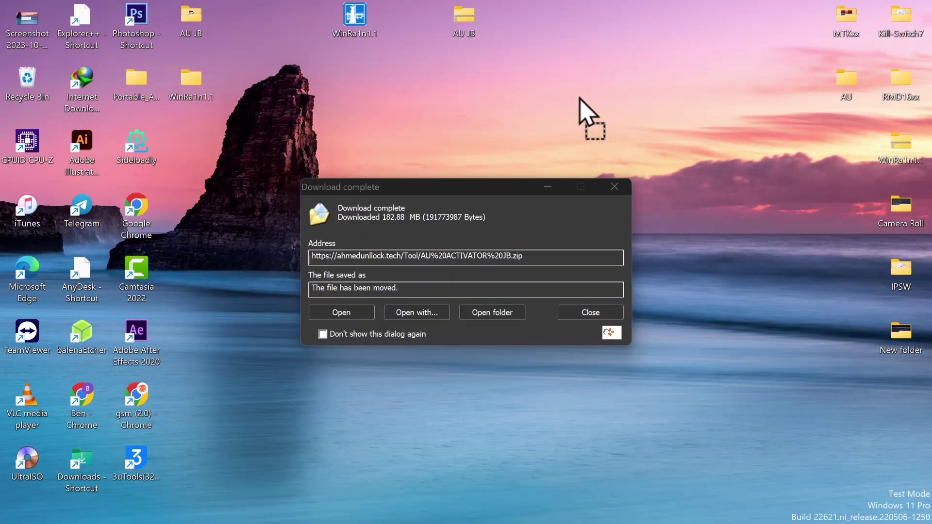
pyautogui.moveTo(462, 22)
pyautogui.mouseDown()
pyautogui.moveTo(858, 99)
pyautogui.moveTo(847, 96)
pyautogui.mouseUp()
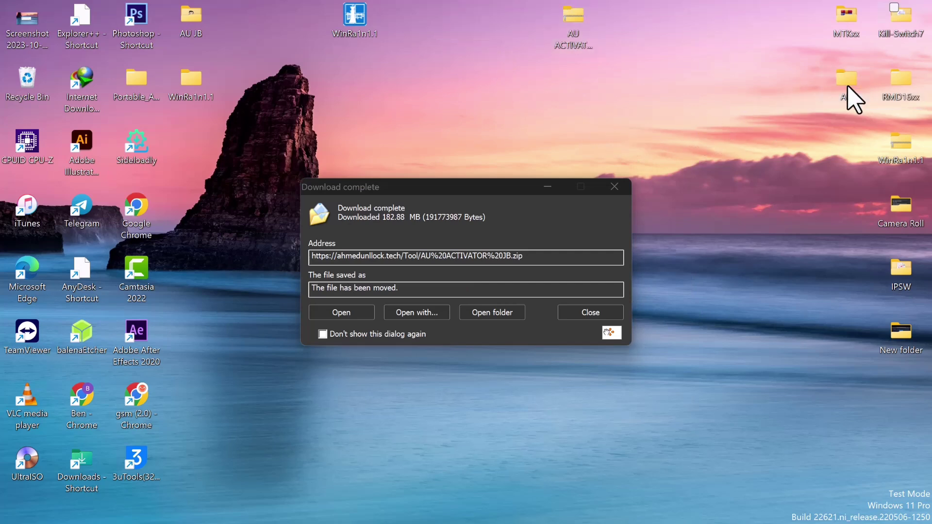
pyautogui.click(614, 187)
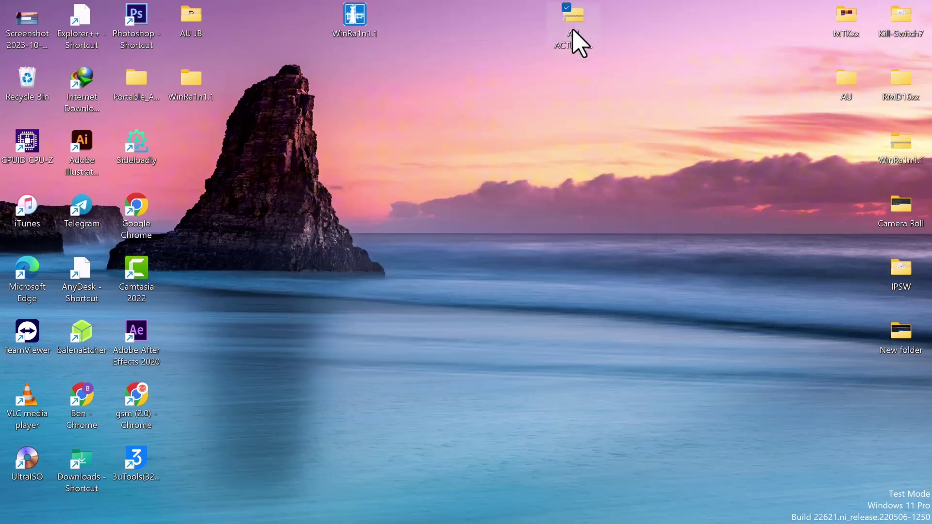
# - Place the AU ACTIVATOR JB icon beside WinRa1n1.1 and refresh the desktop
pyautogui.moveTo(578, 42); pyautogui.dragTo(415, 29)
pyautogui.rightClick(394, 118)
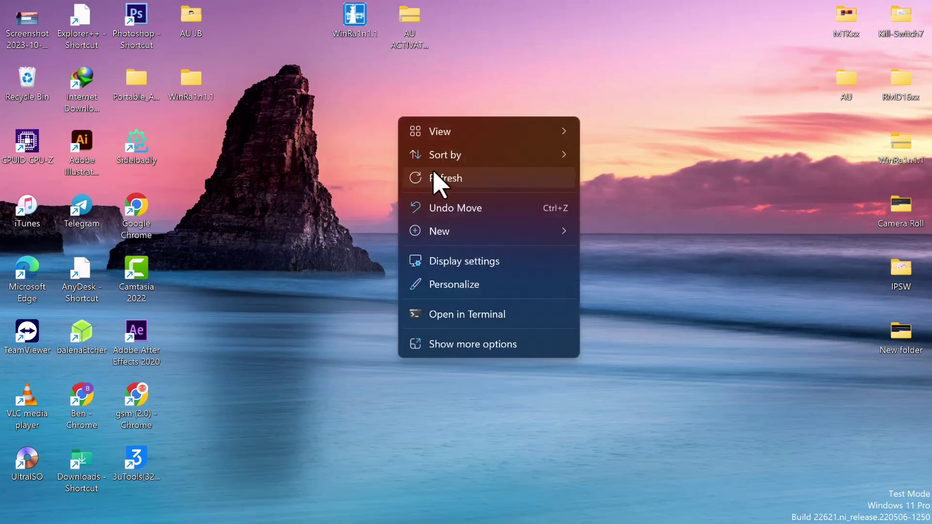
pyautogui.click(435, 175)
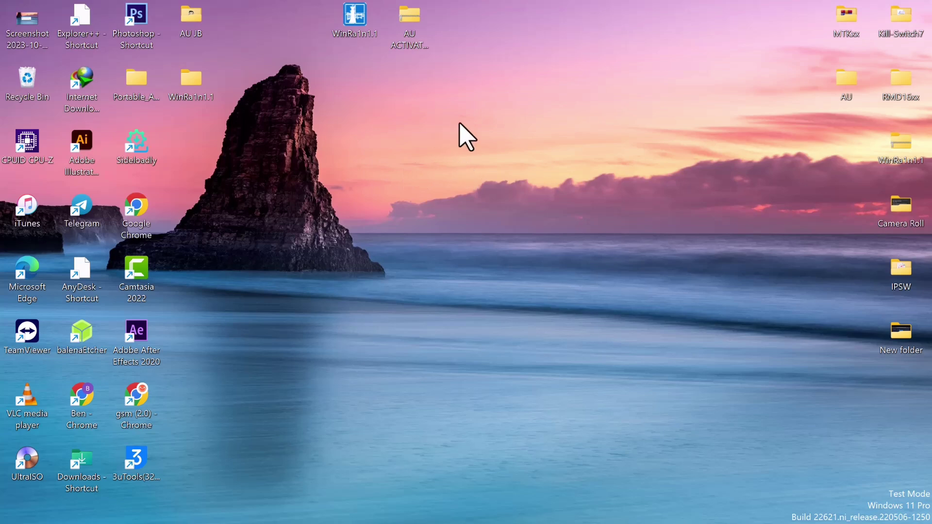
# - Refresh the desktop and launch WinRa1n 1.1 from its shortcut
pyautogui.rightClick(475, 172)
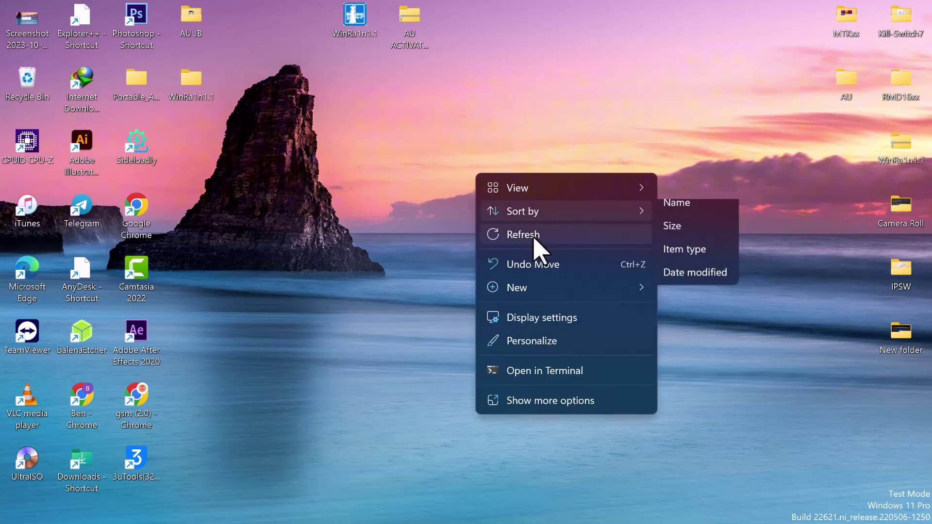
pyautogui.click(533, 233)
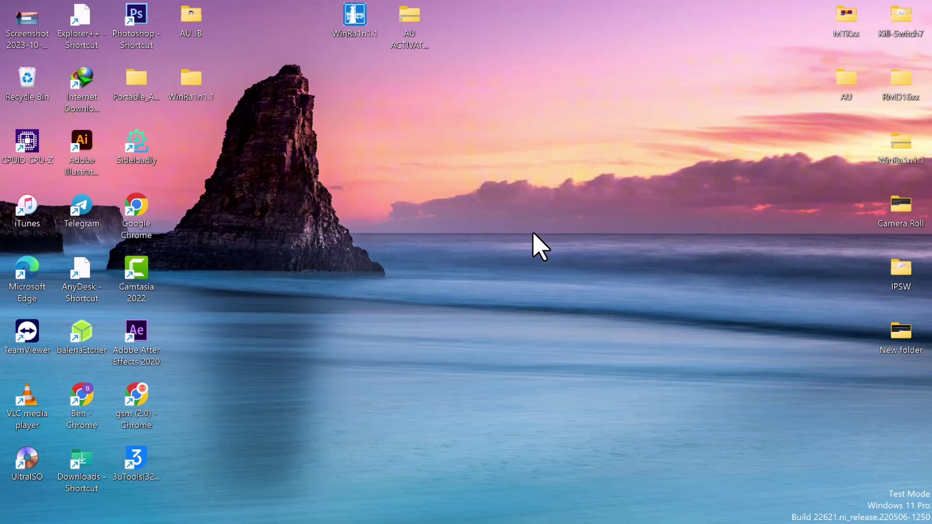
pyautogui.click(360, 37)
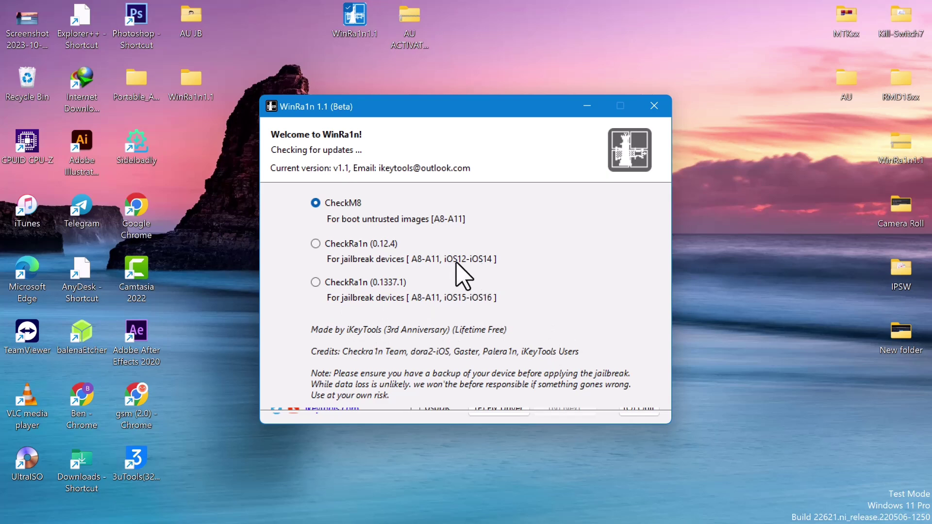
# - Choose the CheckRa1n 0.1337.1 method and put the iPhone 8 Plus into recovery mode
pyautogui.click(328, 285)
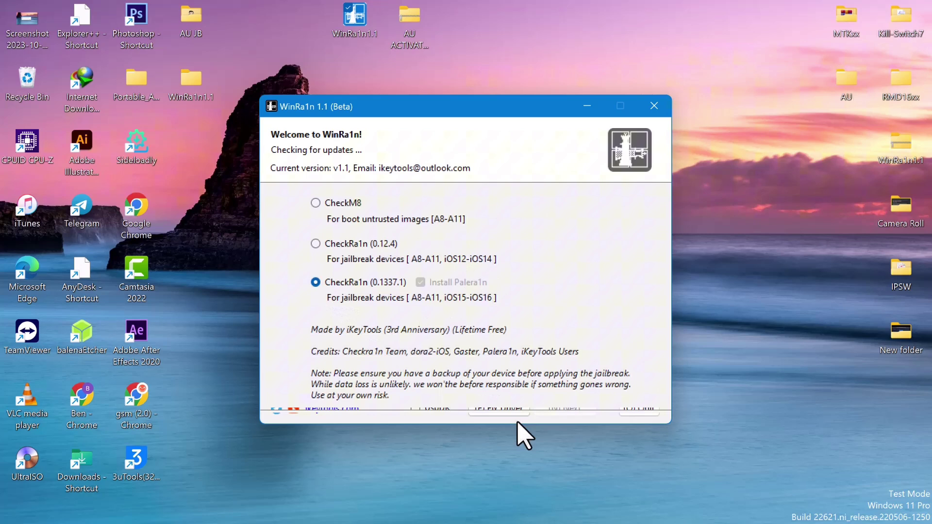
pyautogui.click(566, 415)
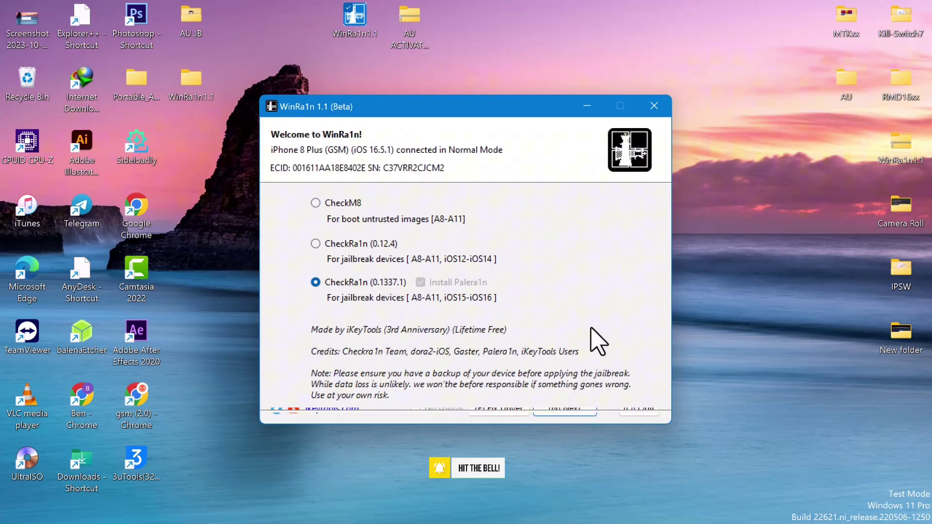
pyautogui.click(571, 412)
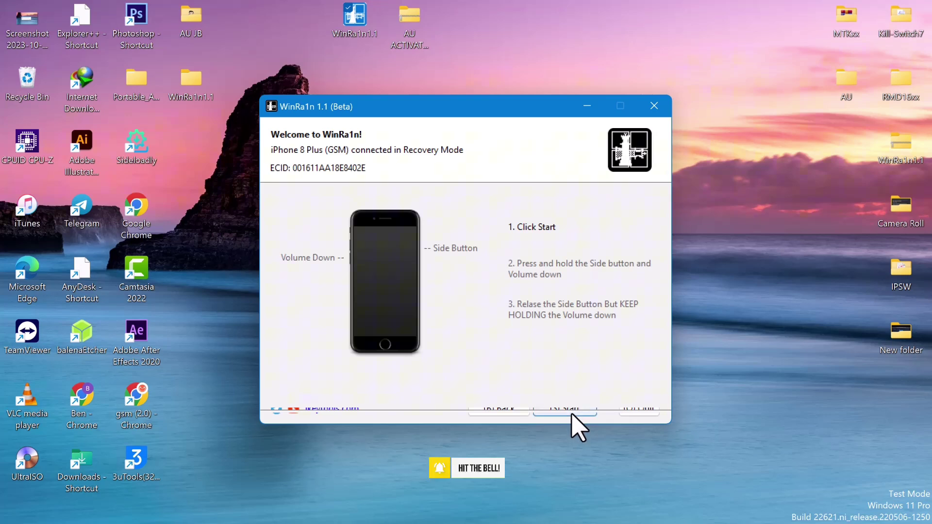
# - Start the DFU countdown and run the CheckRa1n exploit until Exploit Success
pyautogui.click(572, 414)
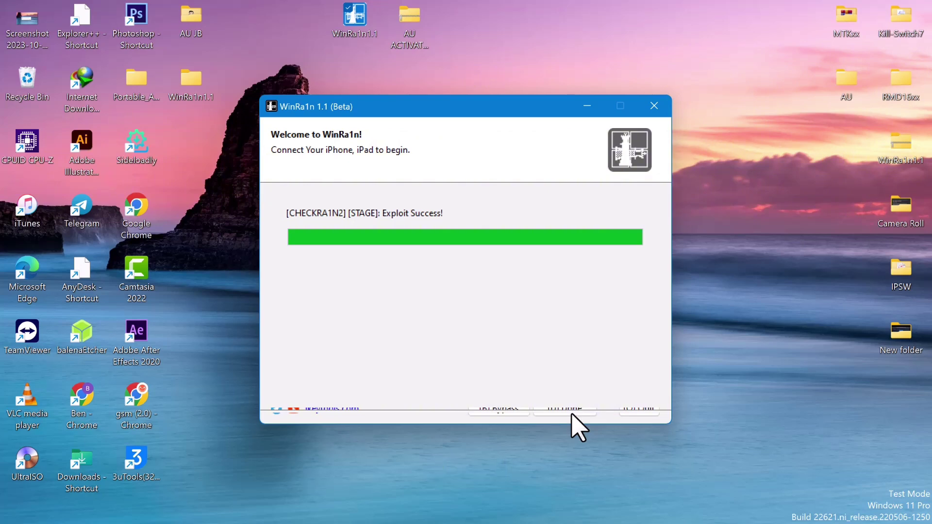
# - Close WinRa1n, dismiss the Access is denied error, and check the device in 3uTools
pyautogui.click(654, 107)
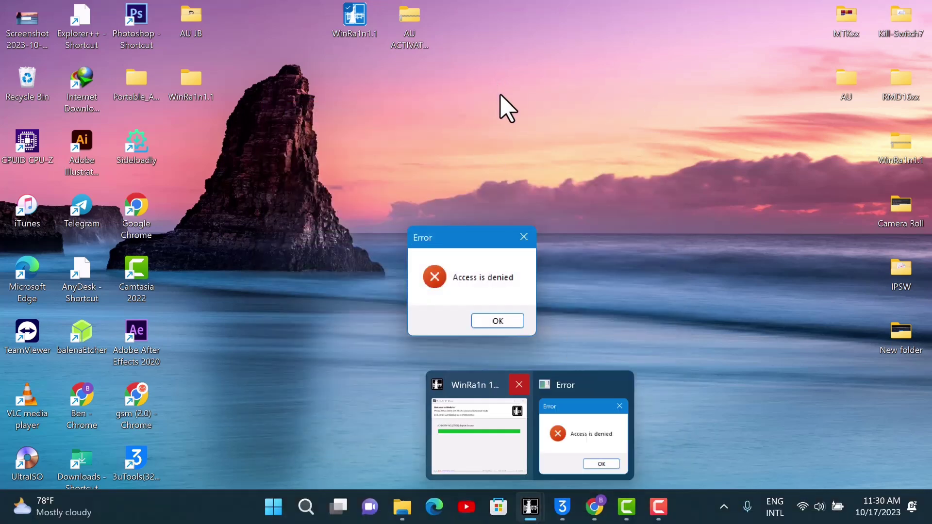
pyautogui.click(524, 238)
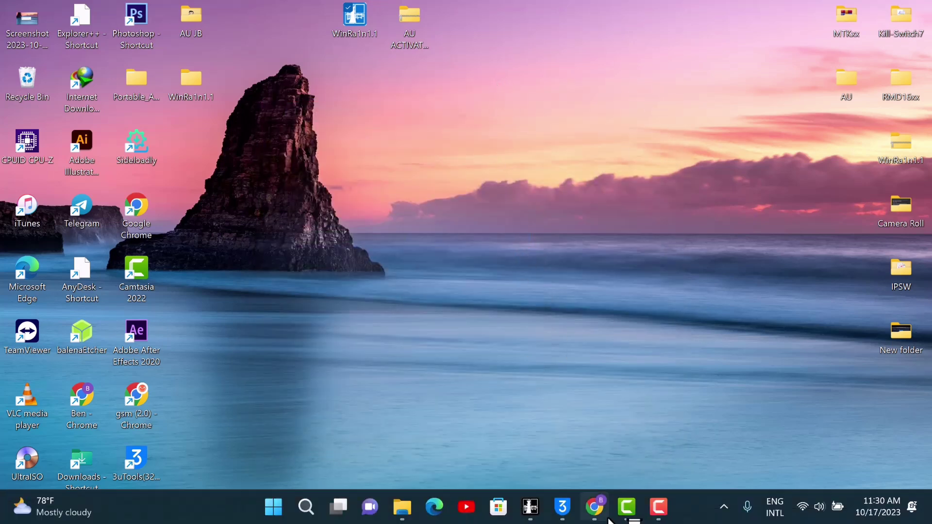
pyautogui.click(561, 508)
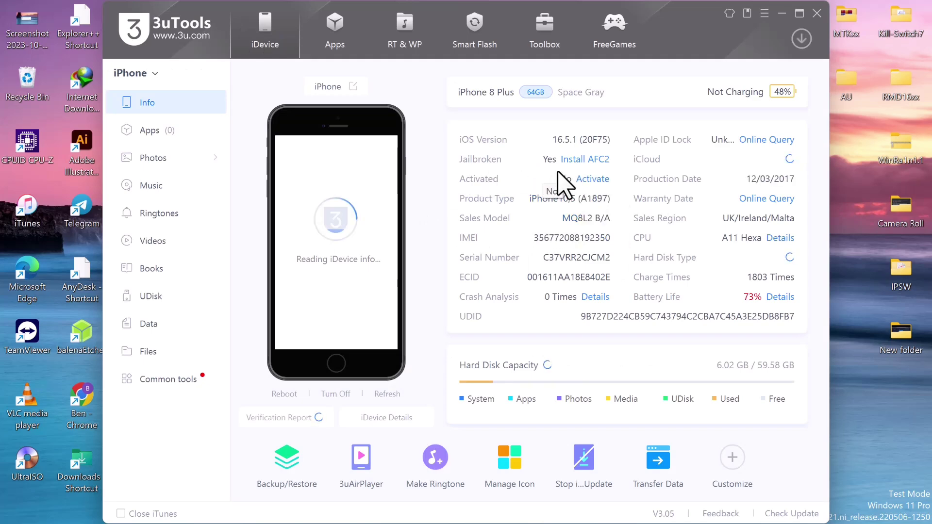
# - Extract the AU ACTIVATOR JB archive into its own folder with WinRAR from the desktop
pyautogui.click(782, 14)
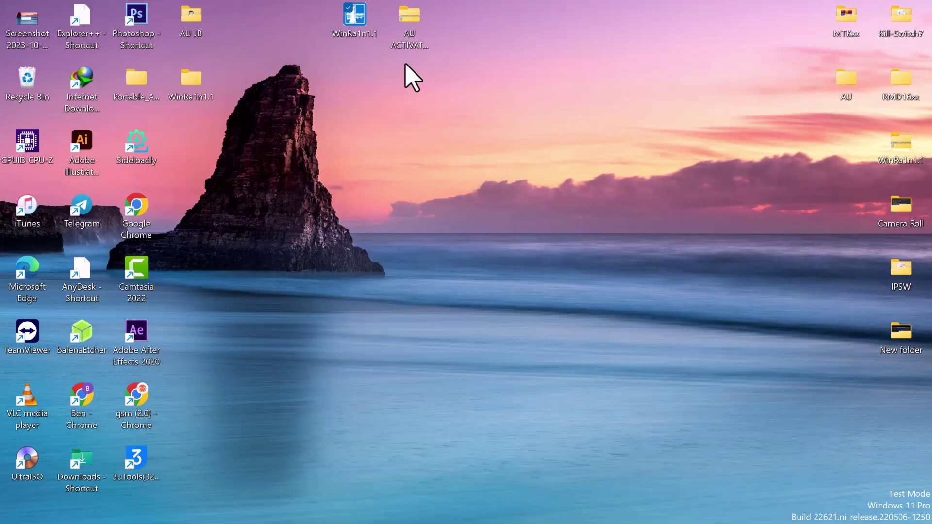
pyautogui.rightClick(408, 38)
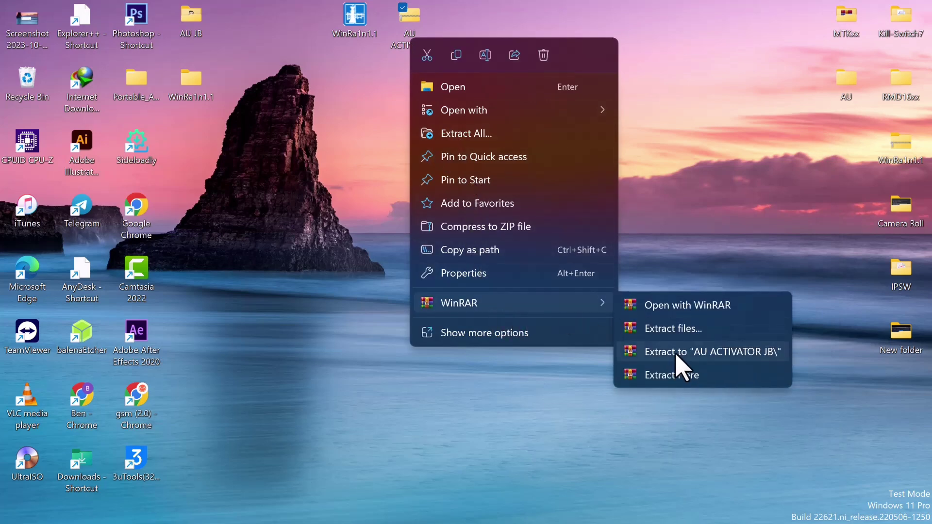
pyautogui.click(676, 355)
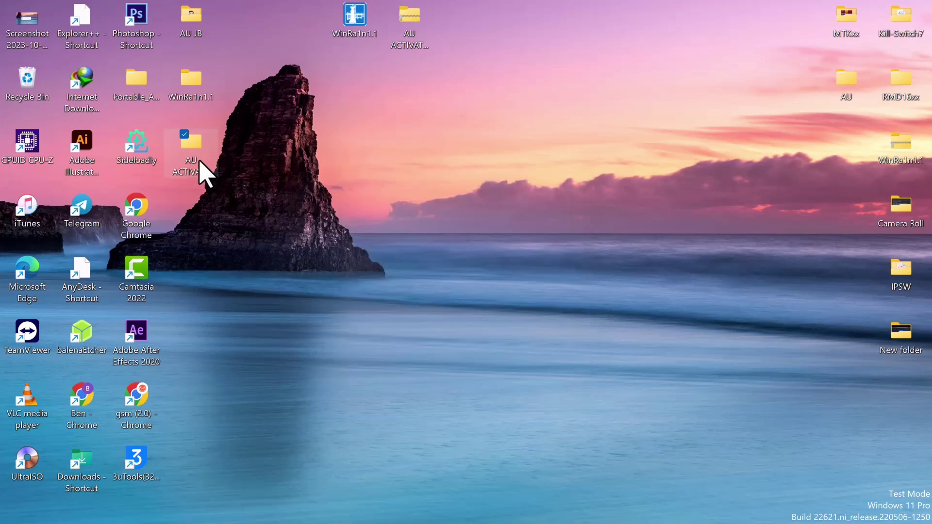
# - Browse into the extracted AU ACTIVATOR JB inner folder and maximize the Explorer window
pyautogui.doubleClick(198, 162)
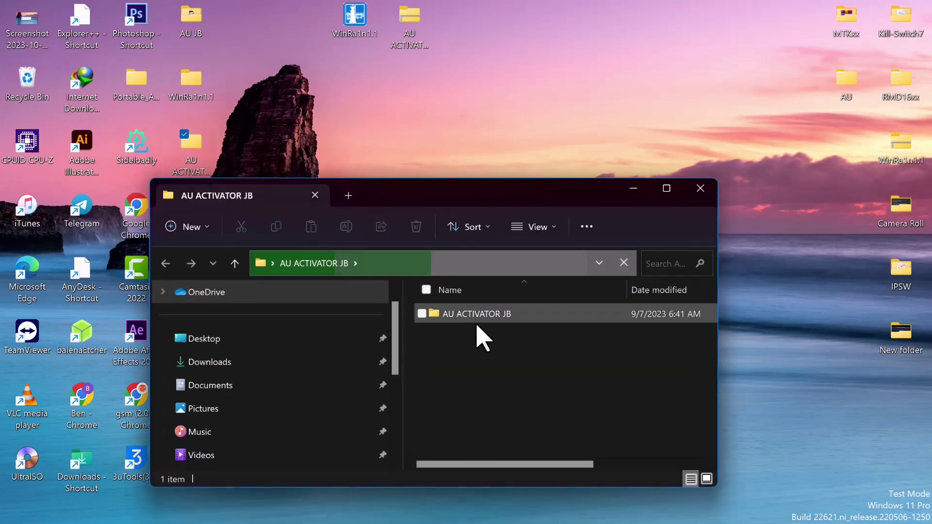
pyautogui.doubleClick(510, 328)
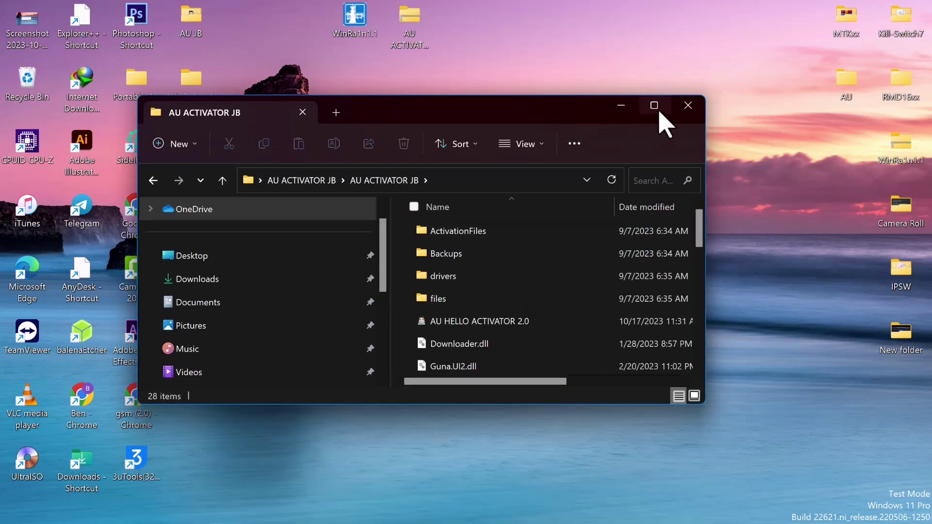
pyautogui.click(656, 107)
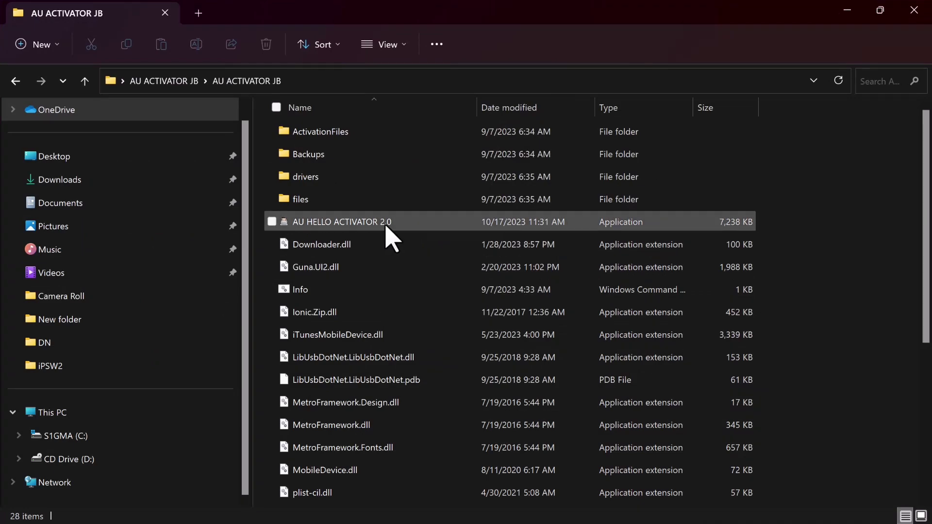
# - Launch AU HELLO ACTIVATOR 2.0, position its window and attempt Start, raising the ECID-not-authorized notice
pyautogui.doubleClick(388, 228)
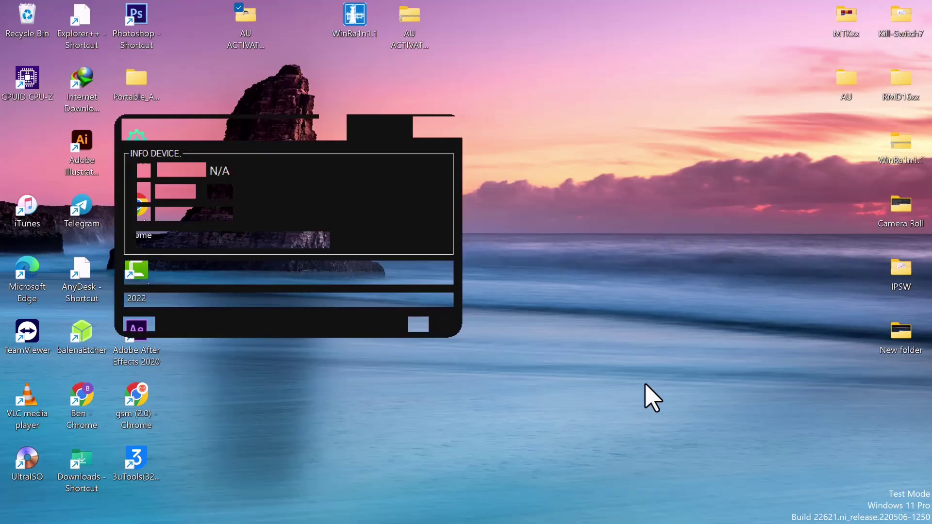
pyautogui.moveTo(369, 133); pyautogui.dragTo(515, 86)
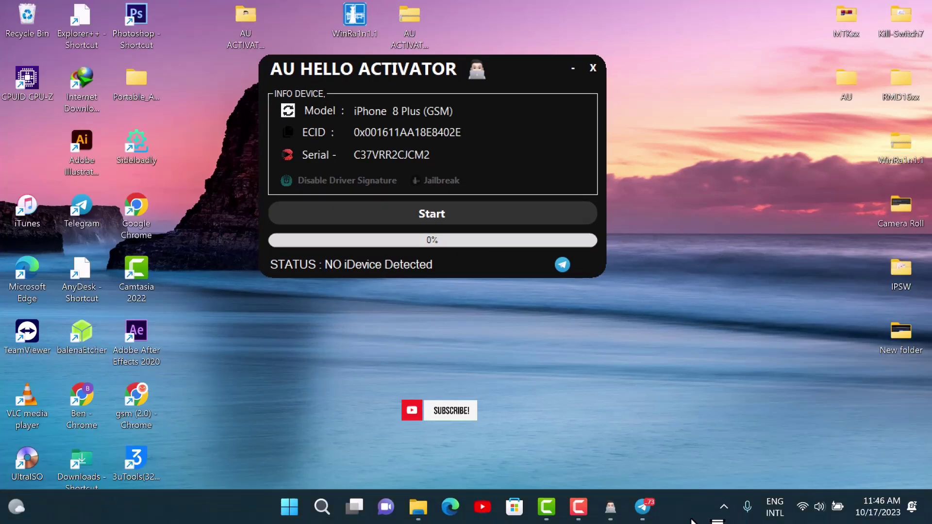
pyautogui.click(436, 213)
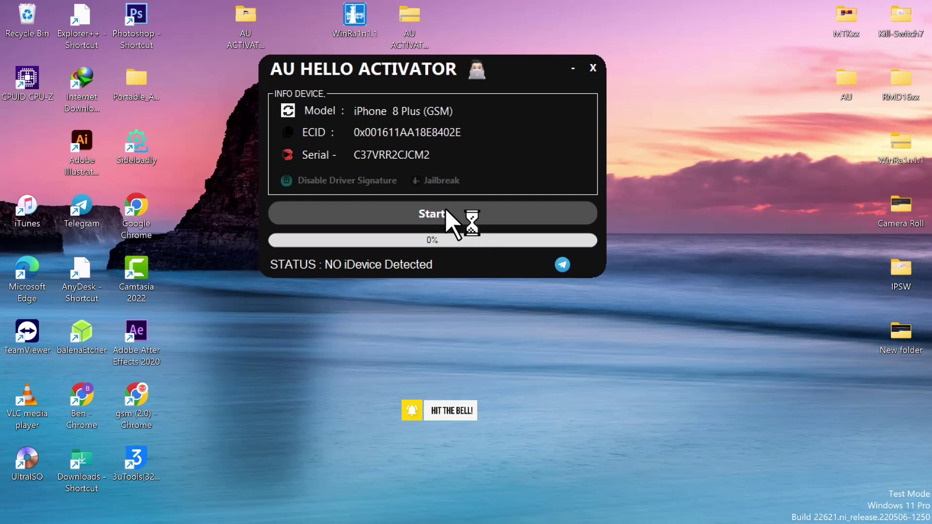
# - Refresh via the desktop context menu and reposition the activator window showing the iPhone 8 Plus details
pyautogui.rightClick(837, 167)
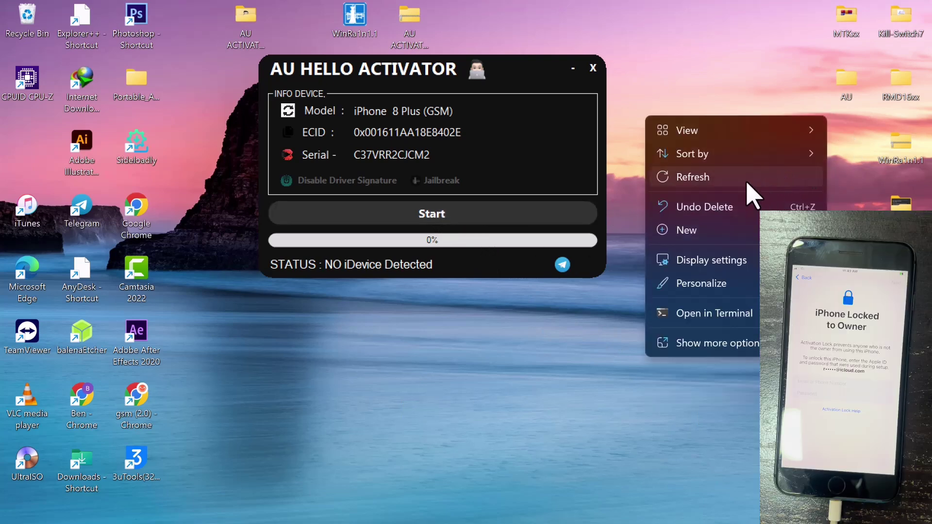
pyautogui.click(748, 183)
pyautogui.moveTo(506, 67)
pyautogui.mouseDown()
pyautogui.moveTo(421, 21)
pyautogui.moveTo(532, 156)
pyautogui.mouseUp()
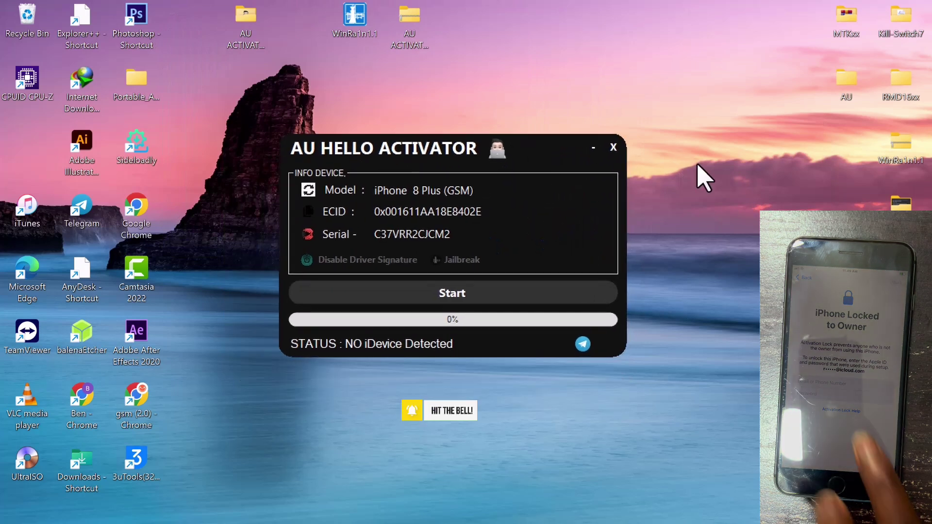
pyautogui.rightClick(731, 175)
# - Dismiss the Not Authorized notice, copy the device ECID and start the bypass run until the Skip Setup prompt
pyautogui.click(590, 271)
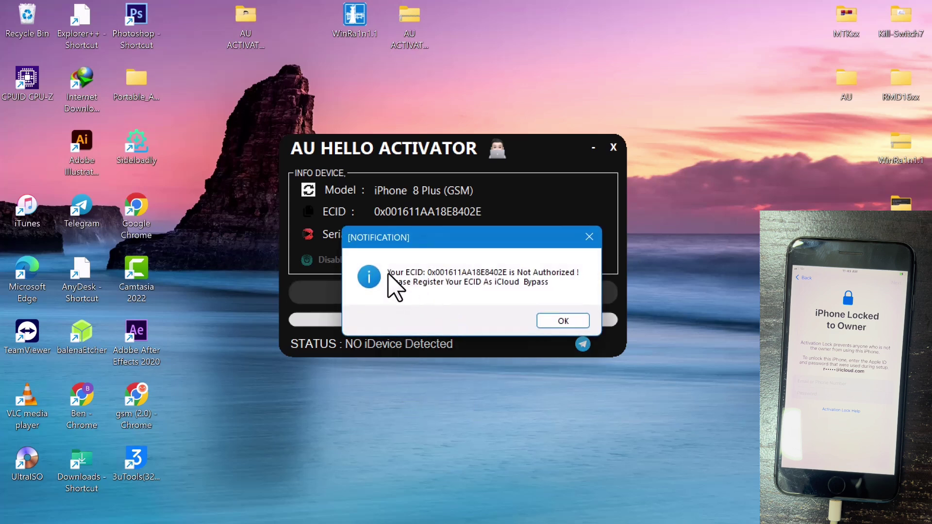
pyautogui.click(555, 321)
pyautogui.click(318, 213)
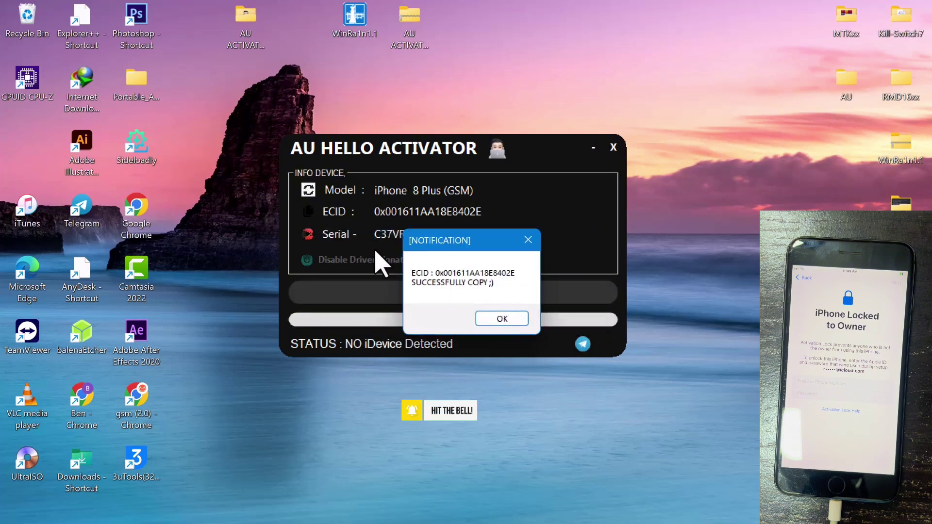
pyautogui.click(505, 321)
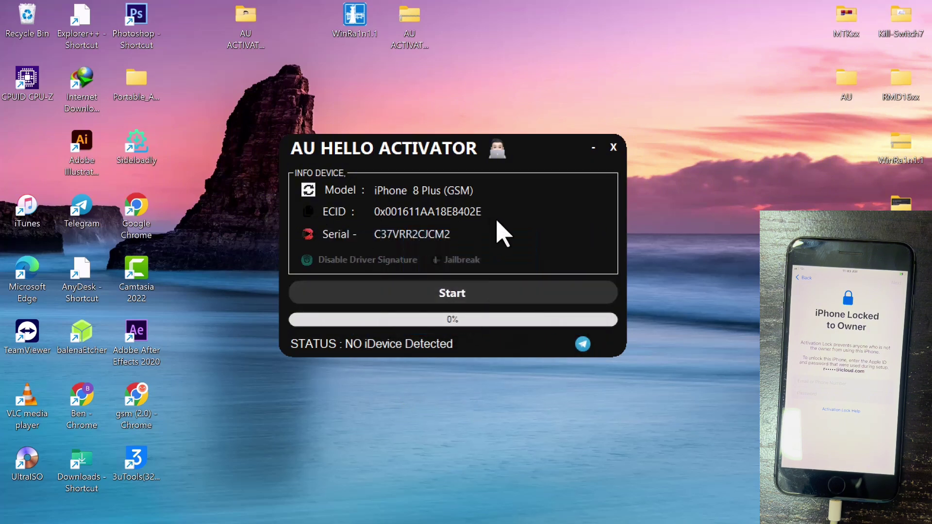
pyautogui.click(475, 302)
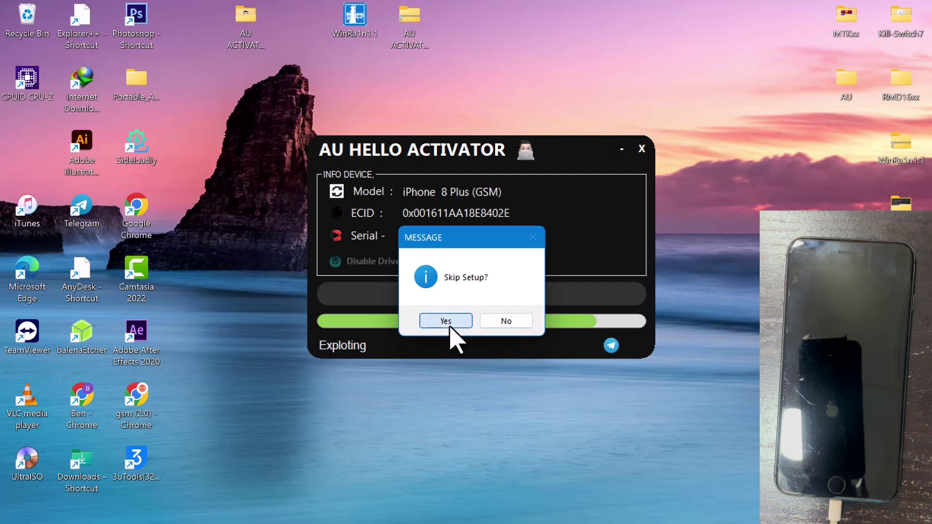
# - Answer Yes to Skip Setup and acknowledge 'Successfully Activated JB Device!' while the iPhone reboots
pyautogui.click(446, 321)
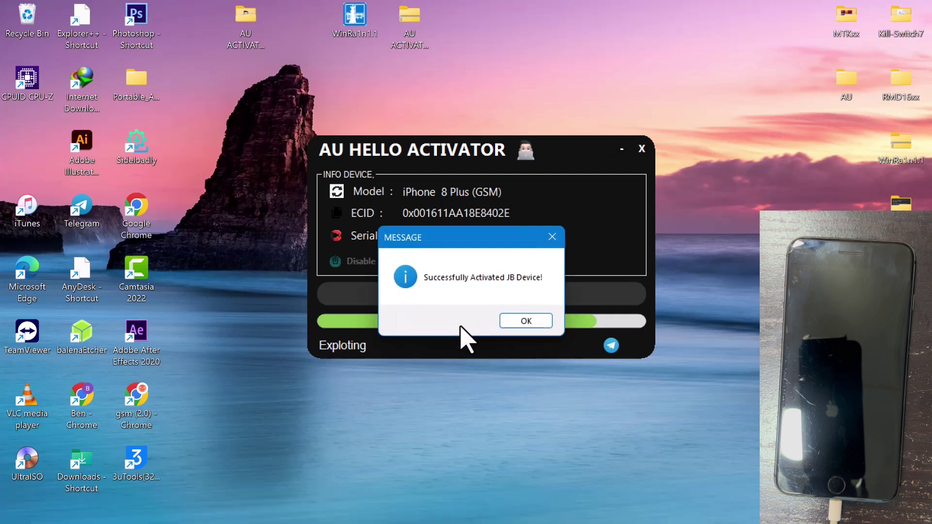
pyautogui.click(530, 325)
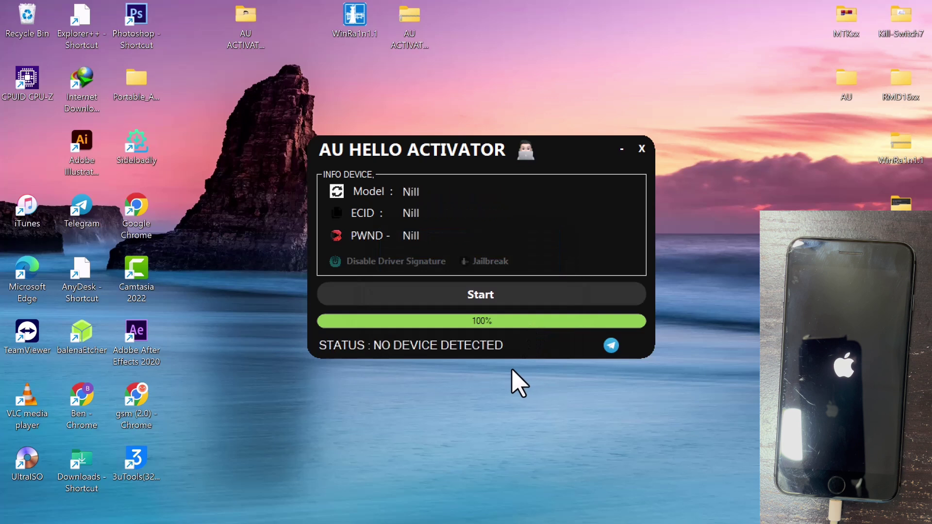